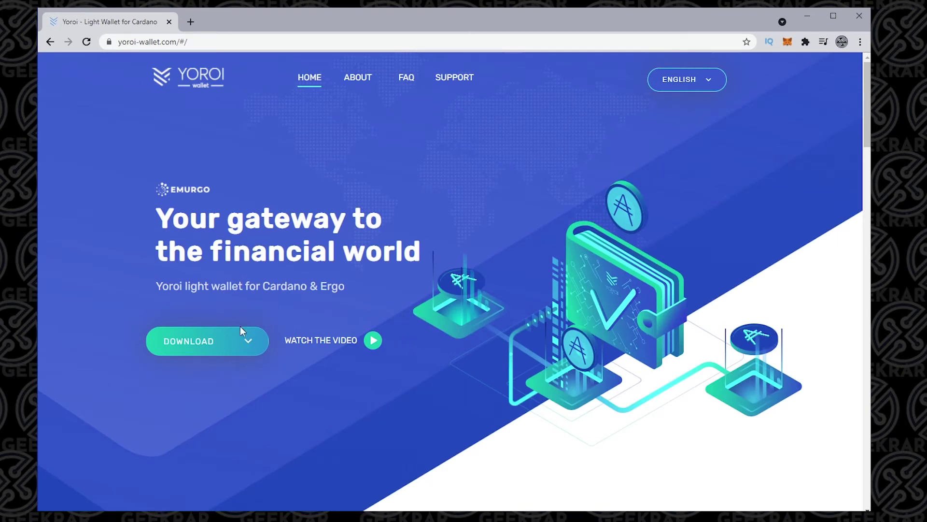
# Choose Chrome under DOWNLOAD and add the Yoroi extension from the Chrome Web Store
pyautogui.click(200, 344)
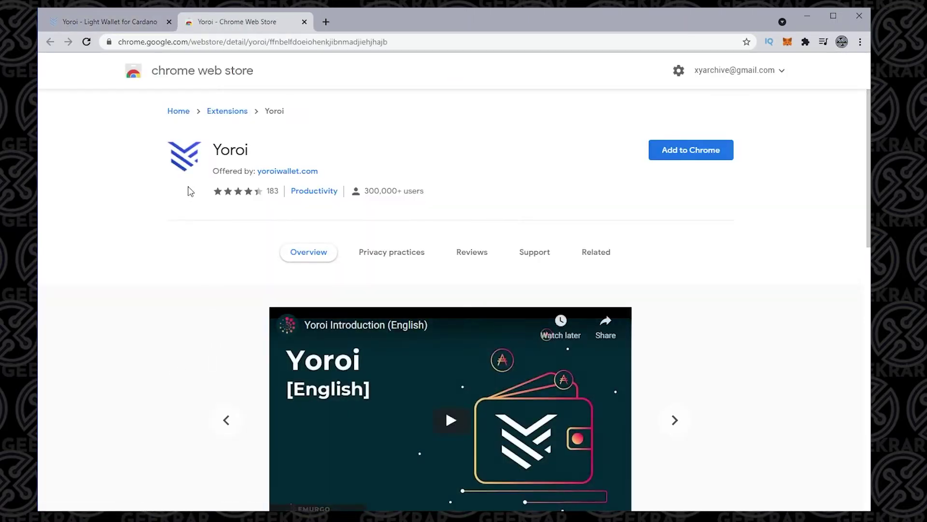
pyautogui.click(676, 154)
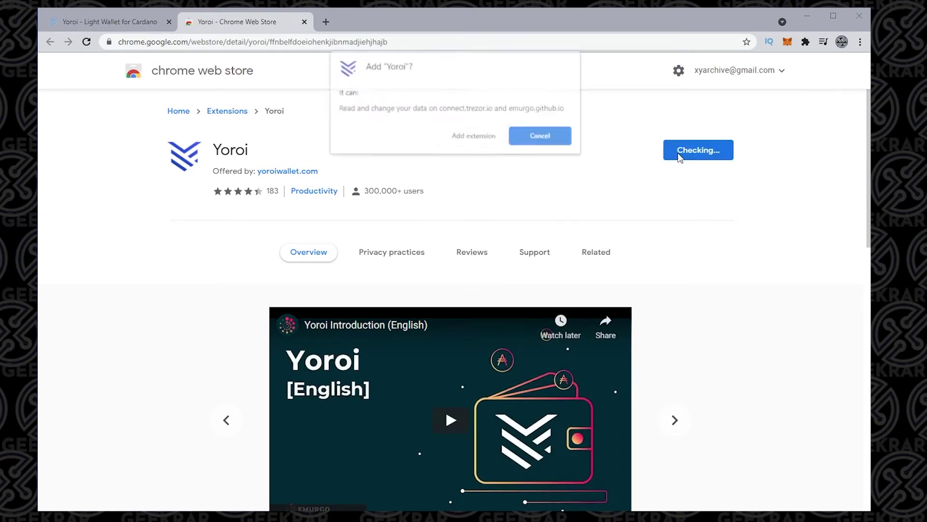
pyautogui.click(458, 137)
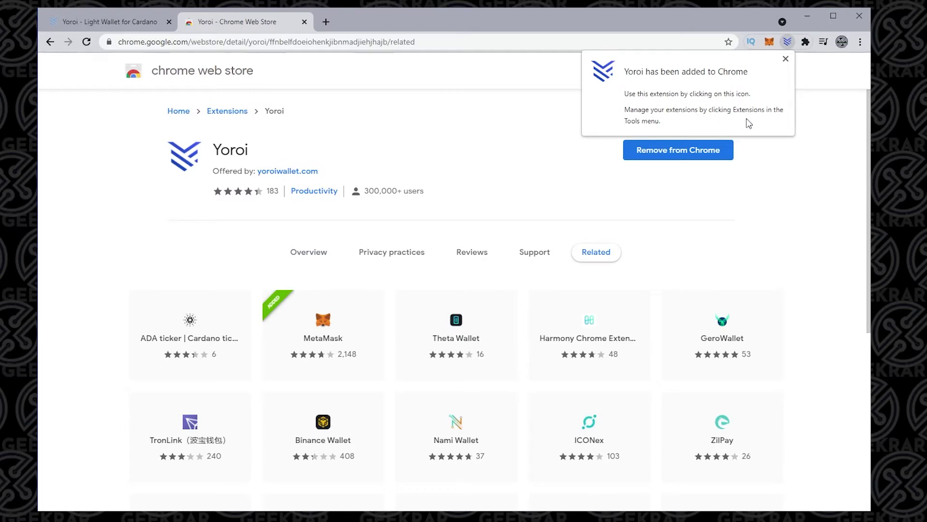
# Launch Yoroi from the toolbar in a new tab and keep English as the language
pyautogui.click(786, 59)
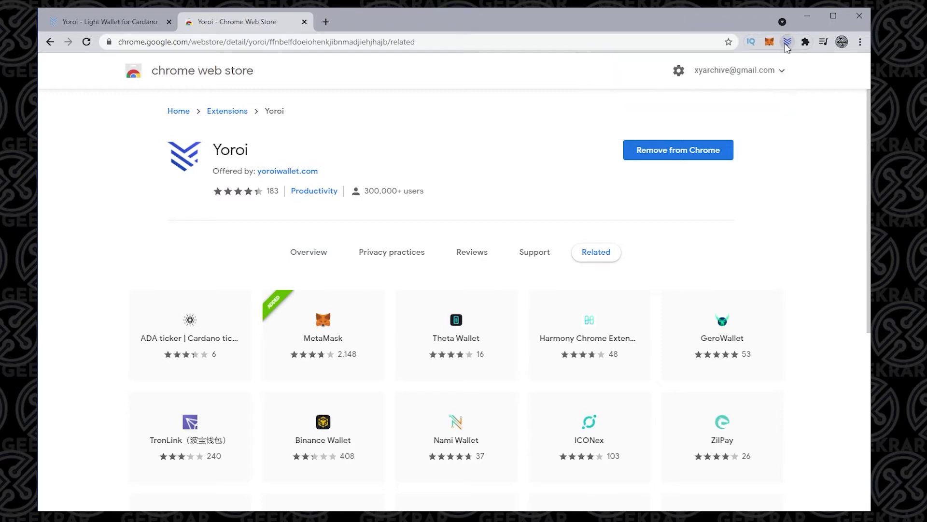
pyautogui.click(786, 42)
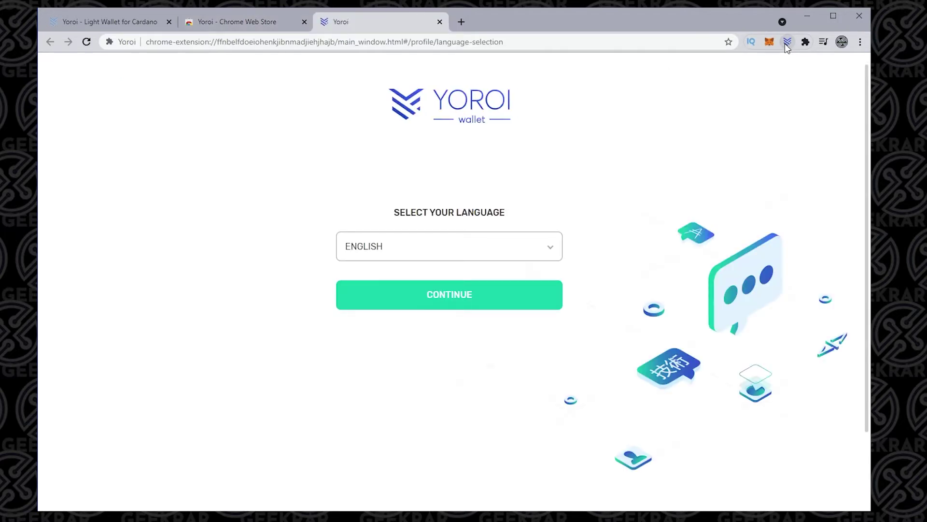
pyautogui.click(465, 304)
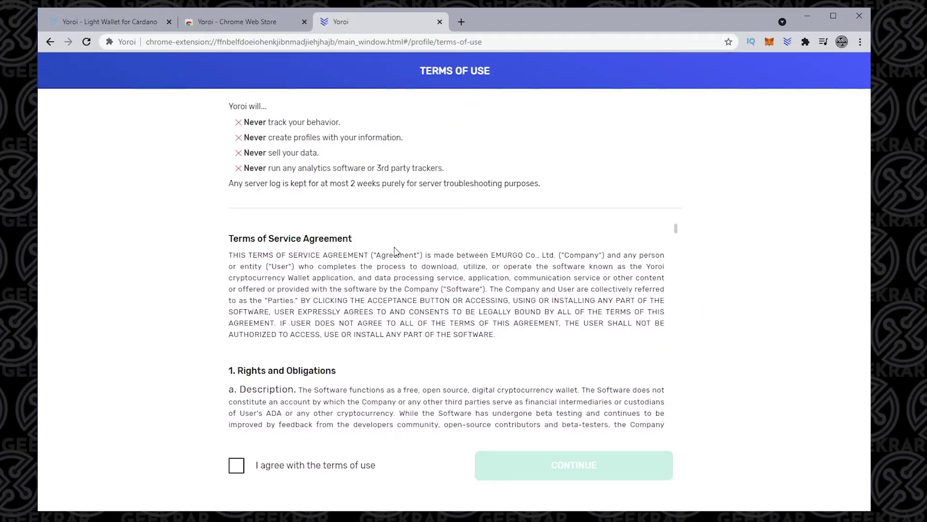
# Read through the terms of use, tick I agree and continue
pyautogui.scroll(-4, 395, 248)
pyautogui.scroll(-3, 395, 247)
pyautogui.scroll(-3, 398, 312)
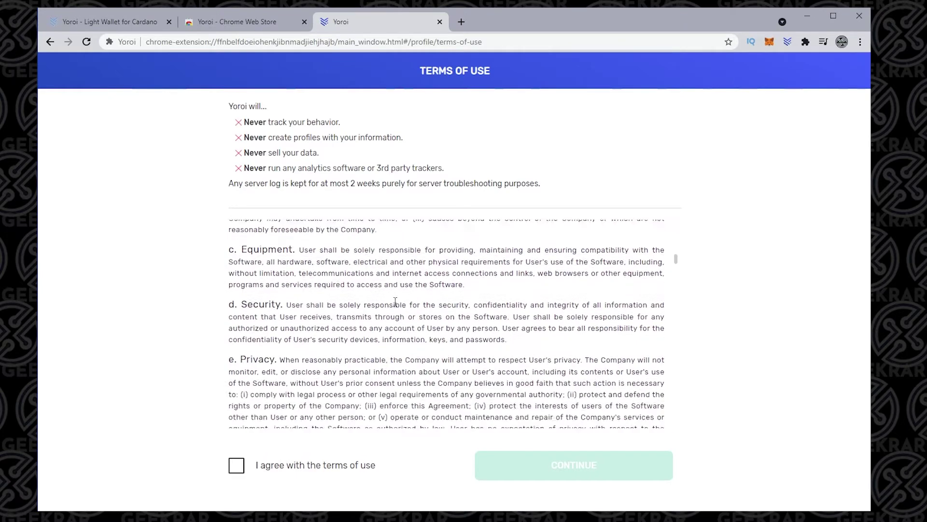
pyautogui.scroll(-10, 400, 317)
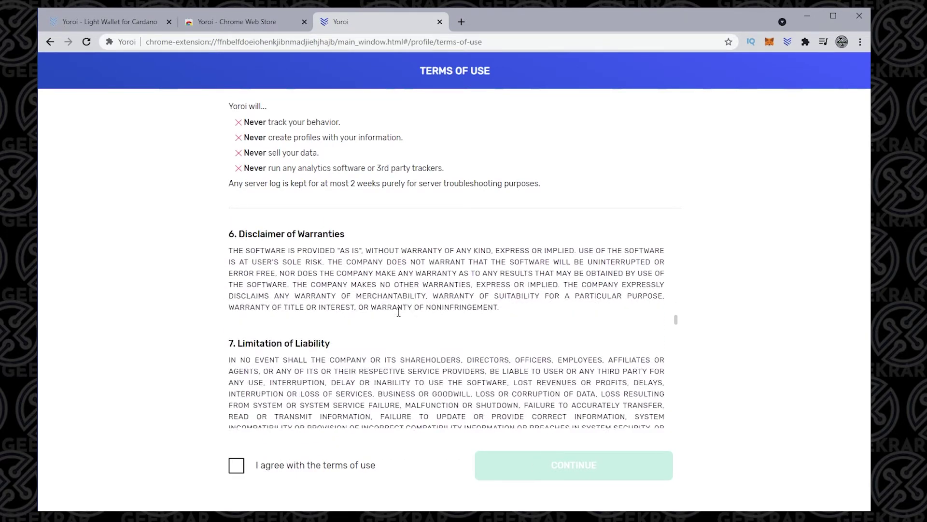
pyautogui.scroll(-10, 398, 314)
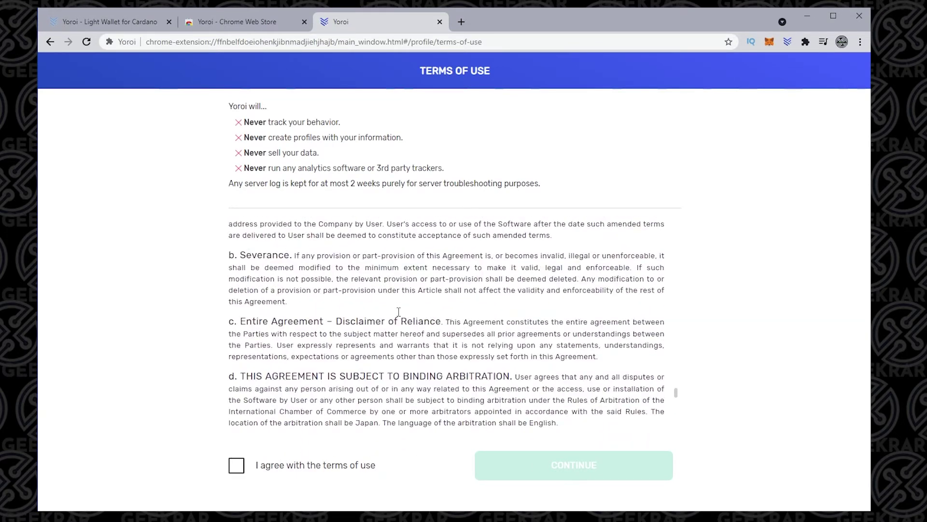
pyautogui.scroll(-5, 399, 315)
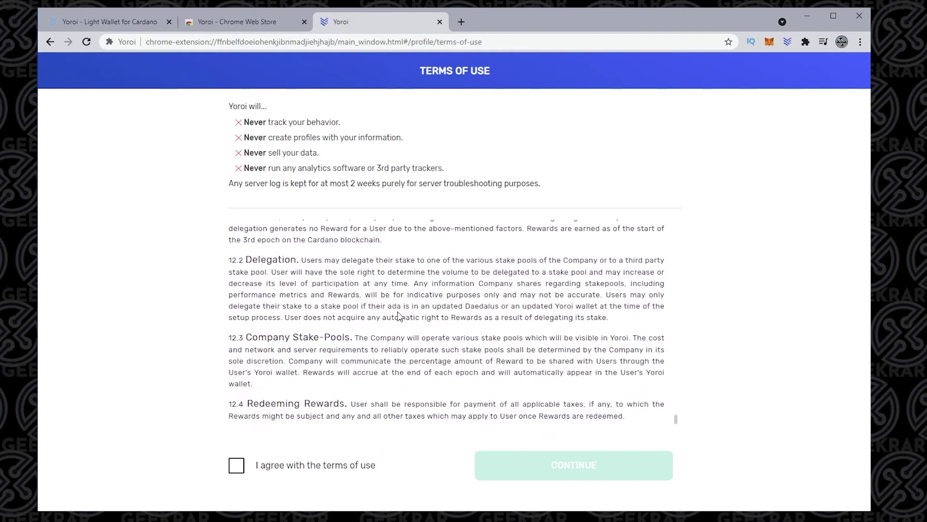
pyautogui.click(236, 465)
pyautogui.click(519, 471)
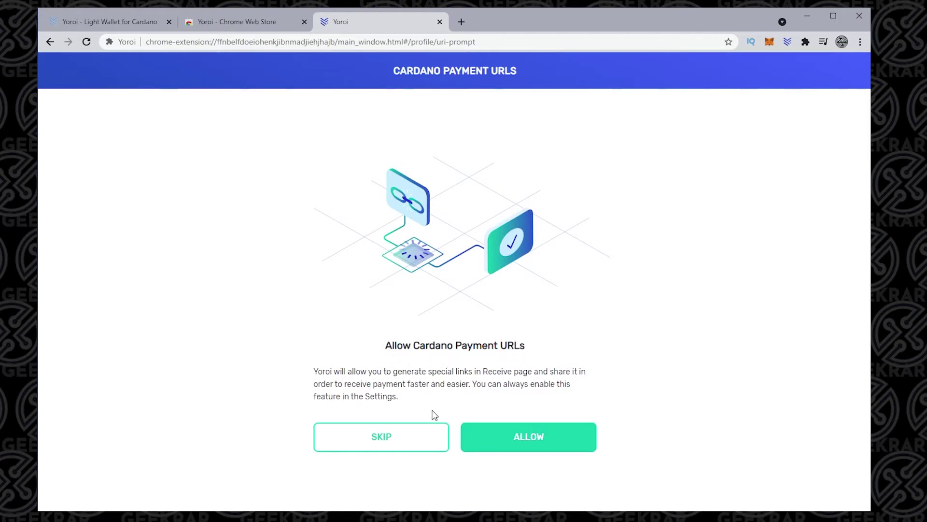
# Allow Cardano payment URLs, grant Chrome's web+cardano link permission, and finish setup
pyautogui.click(502, 443)
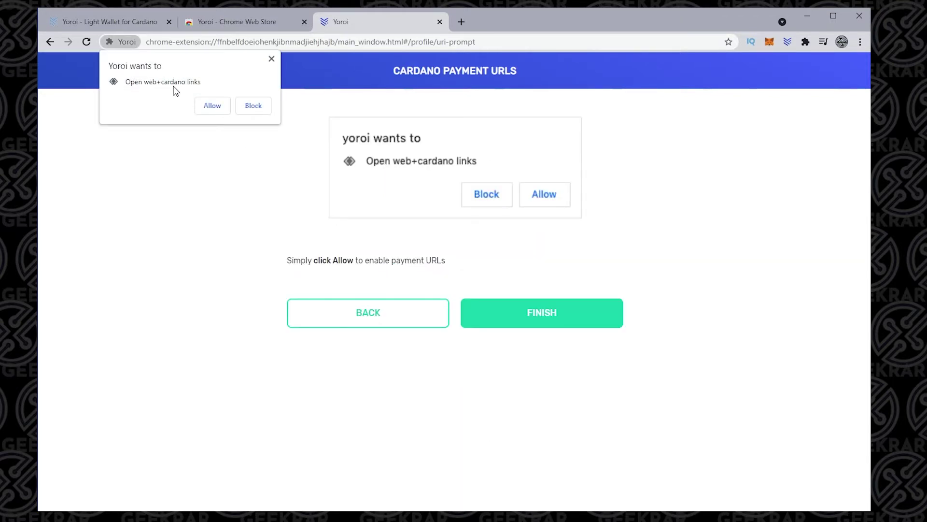
pyautogui.click(214, 106)
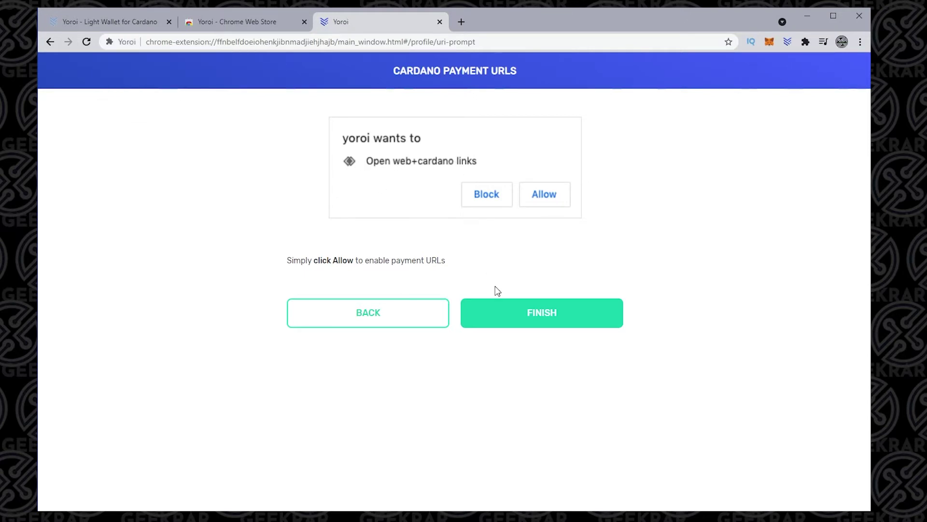
pyautogui.click(525, 312)
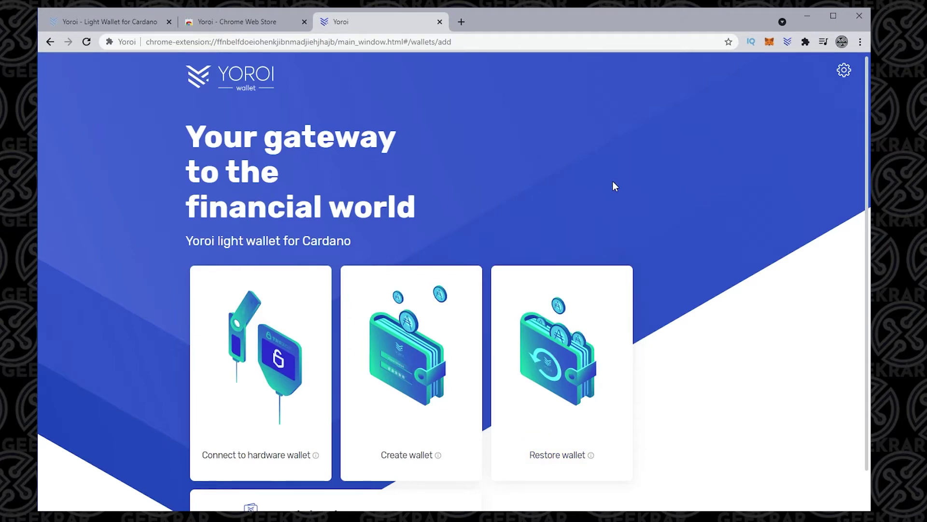
# Choose Create wallet and pick Ergo as the currency platform
pyautogui.scroll(-1, 614, 186)
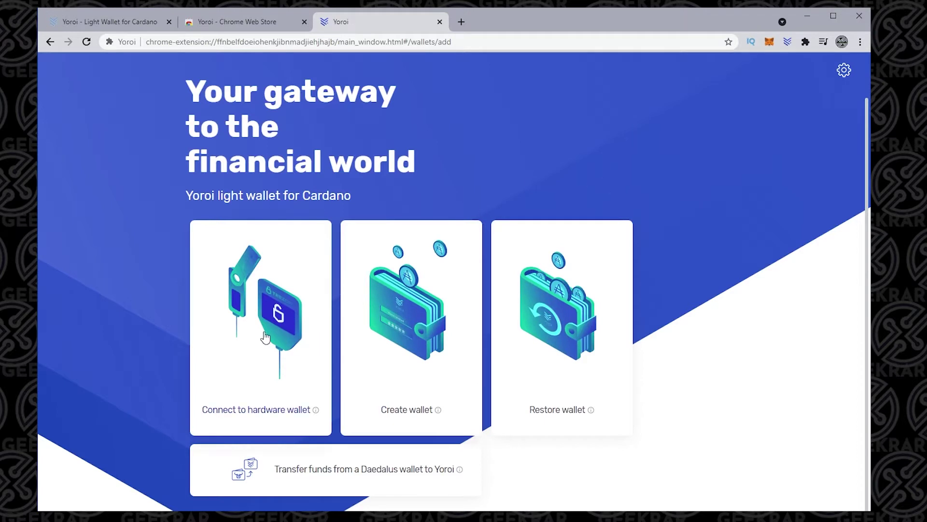
pyautogui.click(420, 362)
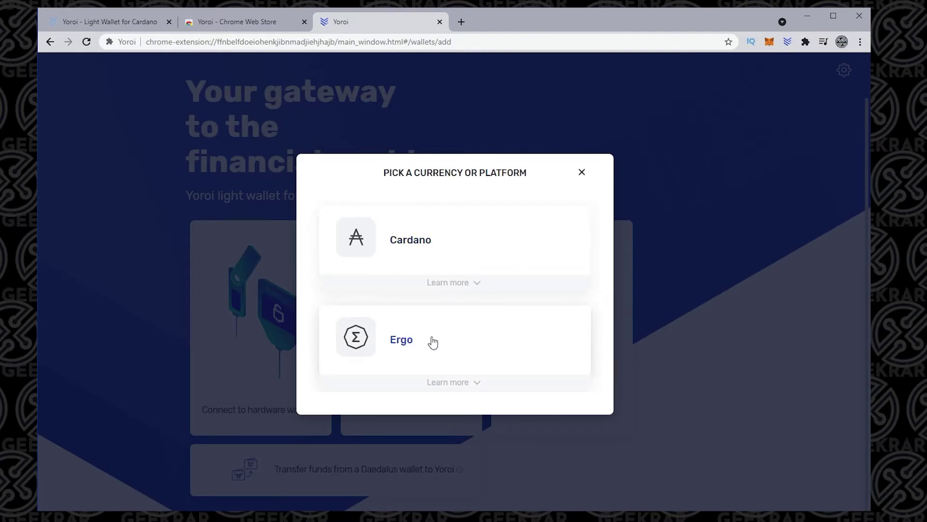
pyautogui.click(401, 343)
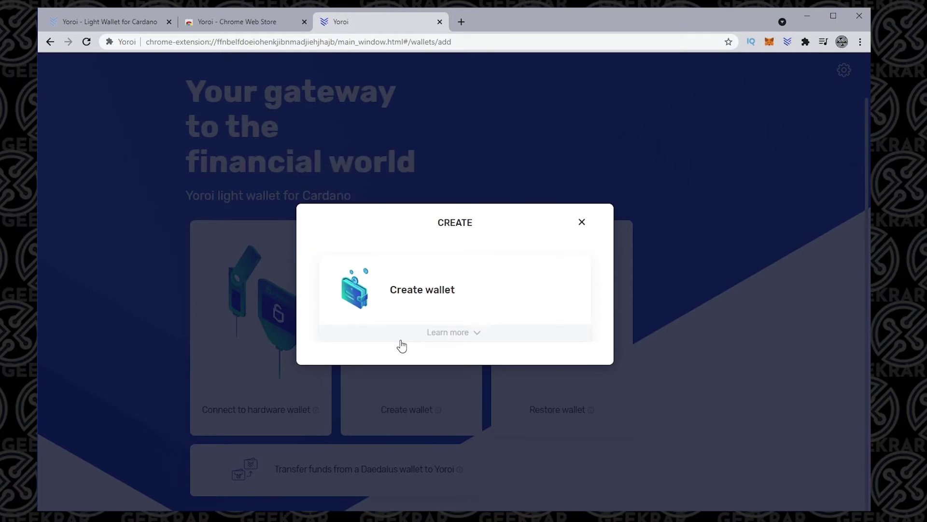
# Name the wallet CJ-ERGO, enter and repeat a spending password, and create the personal wallet
pyautogui.click(419, 296)
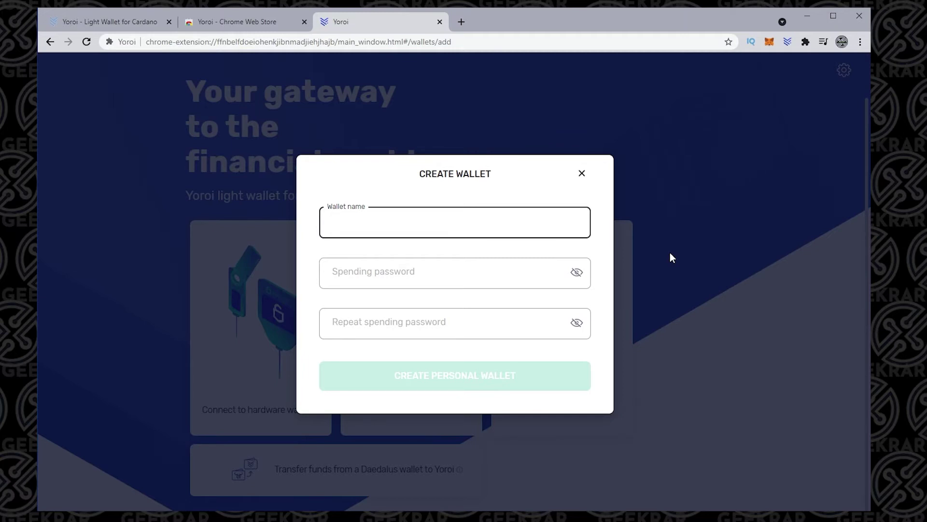
pyautogui.write('CJ-ERGO')
pyautogui.click(412, 273)
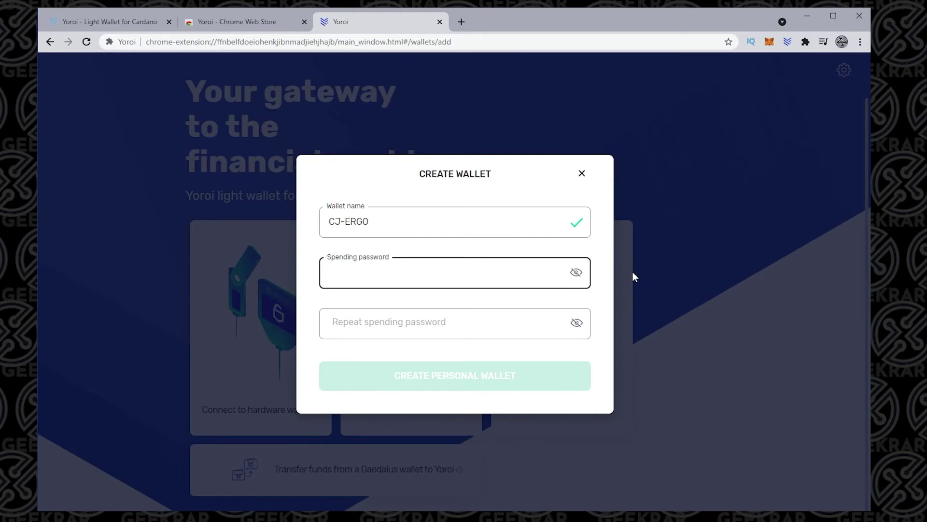
pyautogui.hotkey('alt', 'Tab')
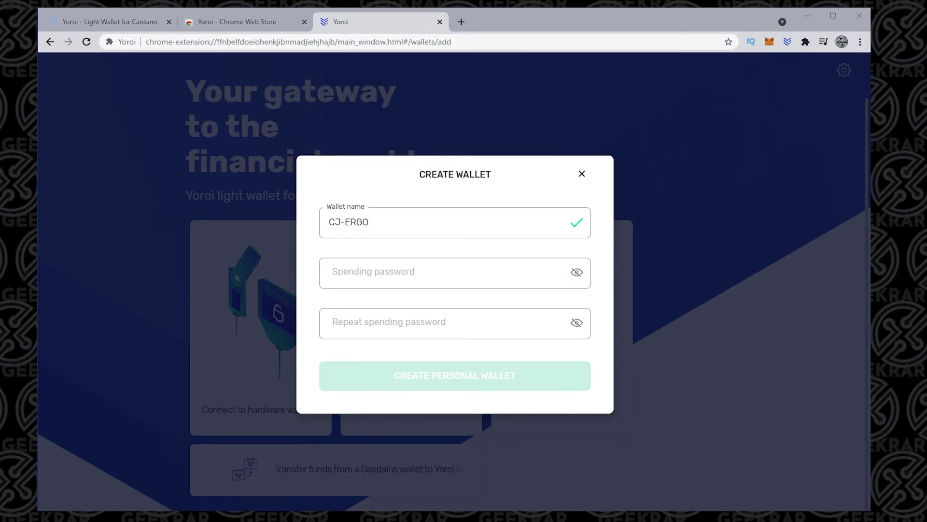
pyautogui.click(422, 281)
pyautogui.write('•••••••••••••')
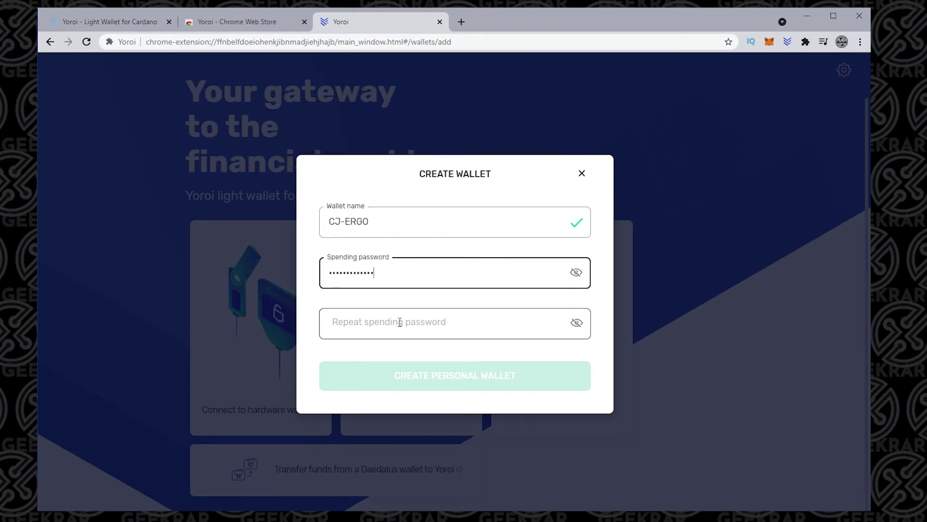
pyautogui.click(430, 324)
pyautogui.hotkey('ctrl', 'v')
pyautogui.click(460, 376)
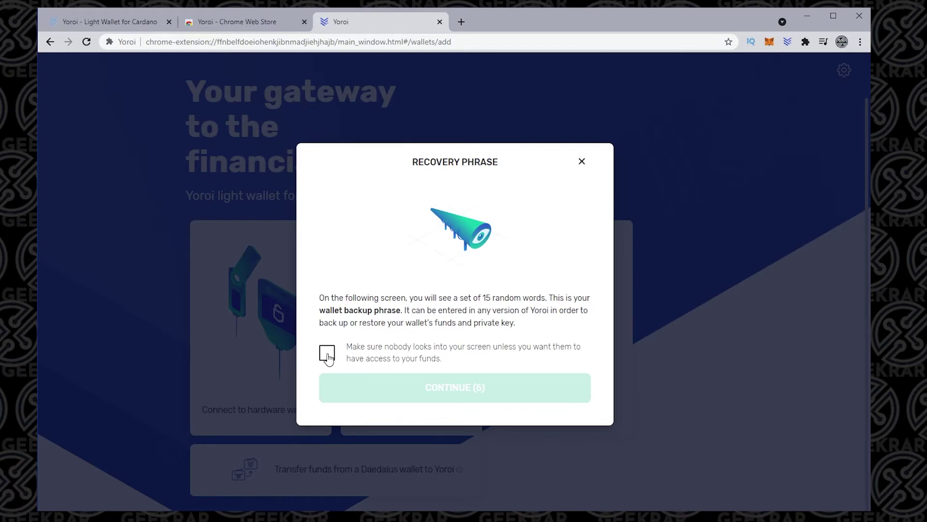
# Confirm nobody can see the screen, reveal the 15-word phrase, and confirm it's written down
pyautogui.click(328, 357)
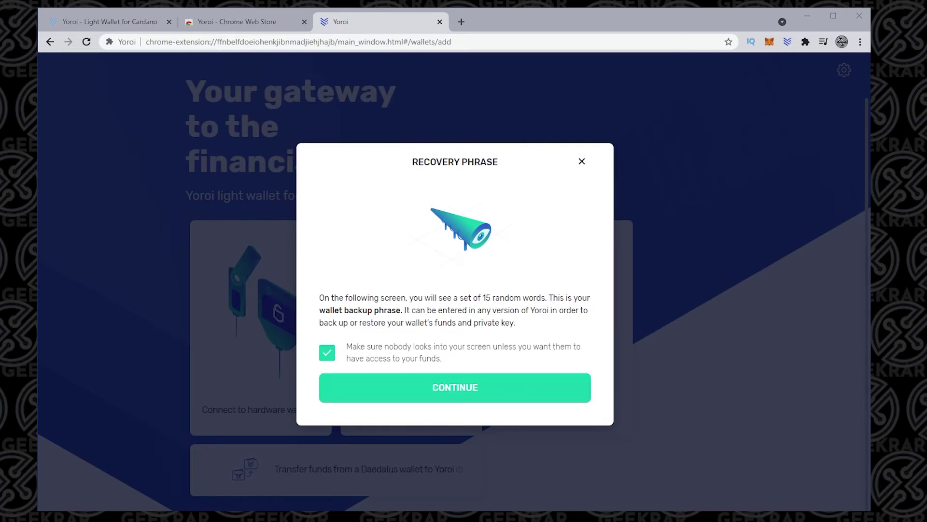
pyautogui.click(511, 393)
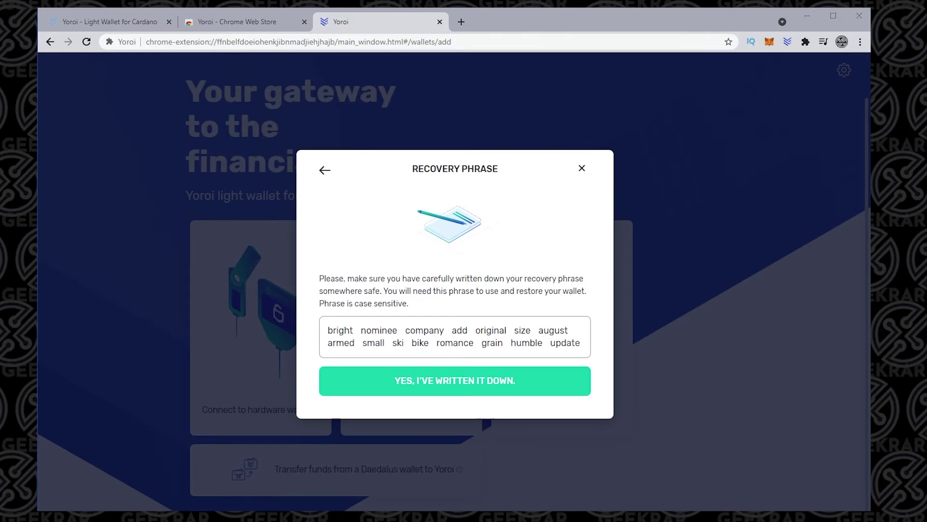
pyautogui.click(417, 391)
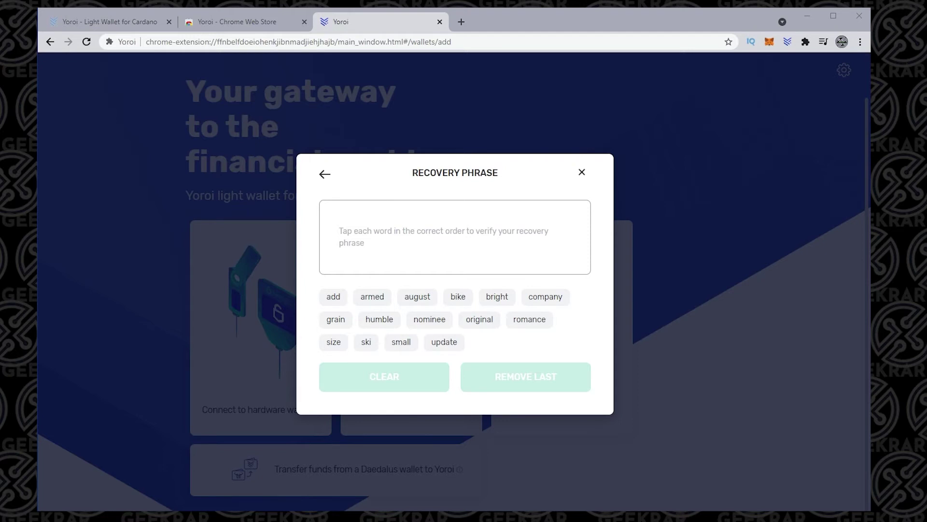
# Tap all 15 recovery word chips in their correct order, fixing one misplaced word
pyautogui.click(497, 297)
pyautogui.click(430, 319)
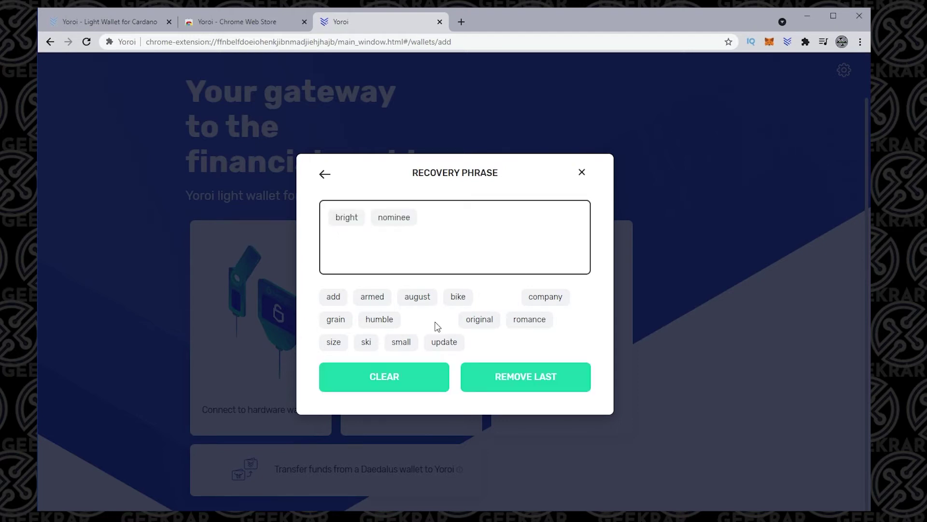
pyautogui.click(541, 297)
pyautogui.click(333, 296)
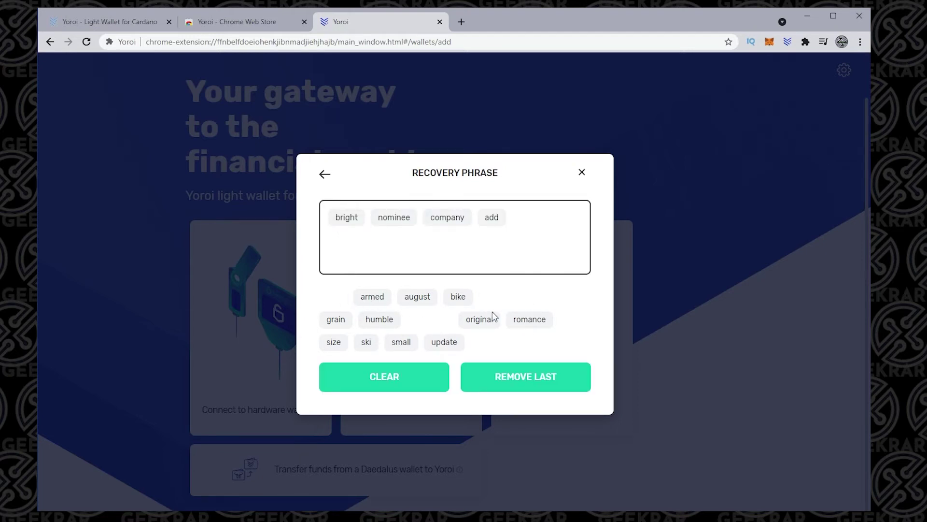
pyautogui.click(480, 319)
pyautogui.click(338, 342)
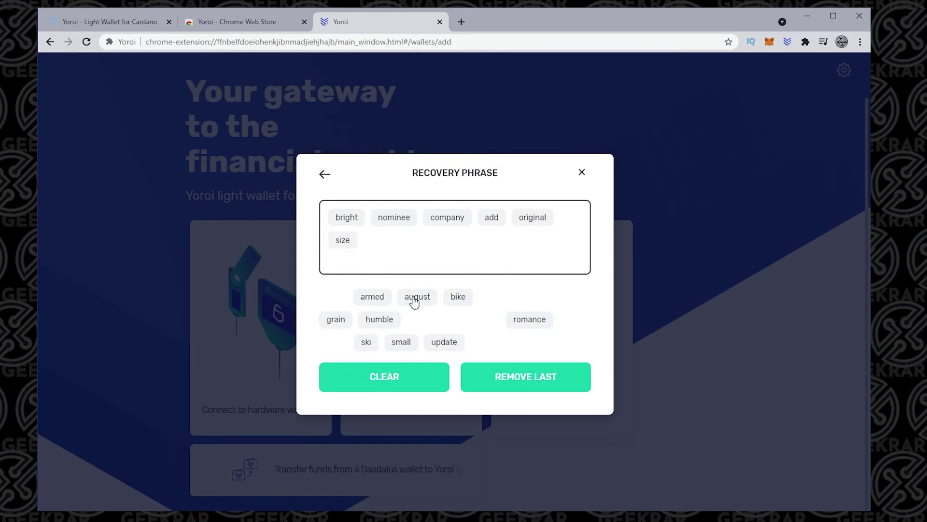
pyautogui.click(411, 298)
pyautogui.click(380, 303)
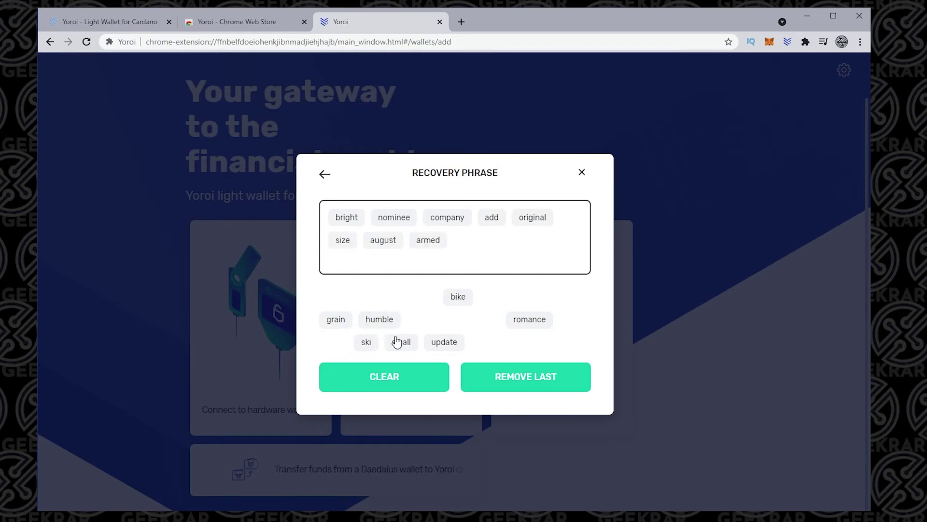
pyautogui.click(403, 342)
pyautogui.click(376, 343)
pyautogui.click(459, 297)
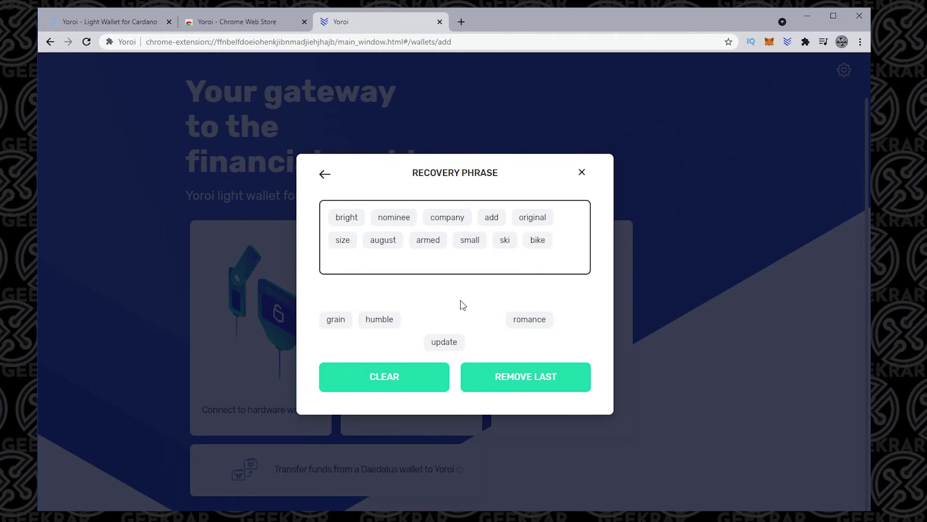
pyautogui.click(520, 320)
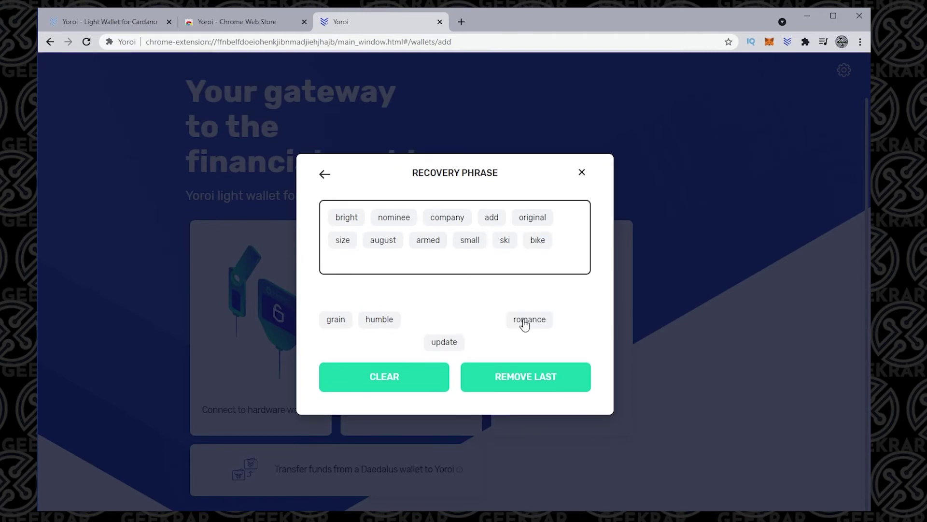
pyautogui.click(526, 323)
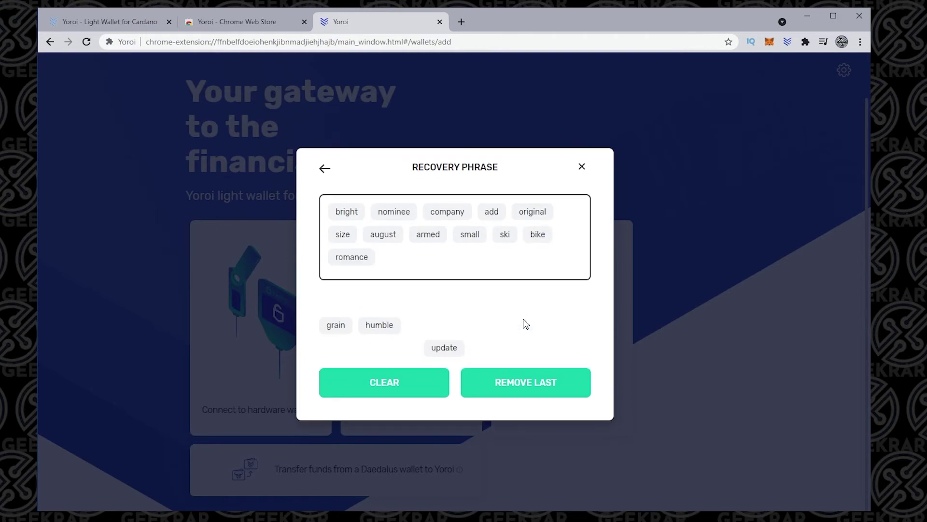
pyautogui.click(348, 327)
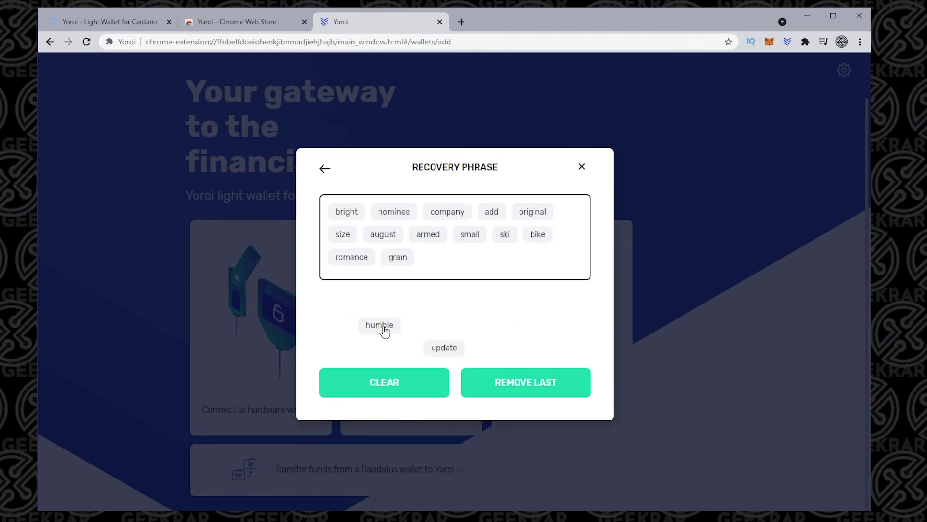
pyautogui.click(382, 328)
pyautogui.click(441, 348)
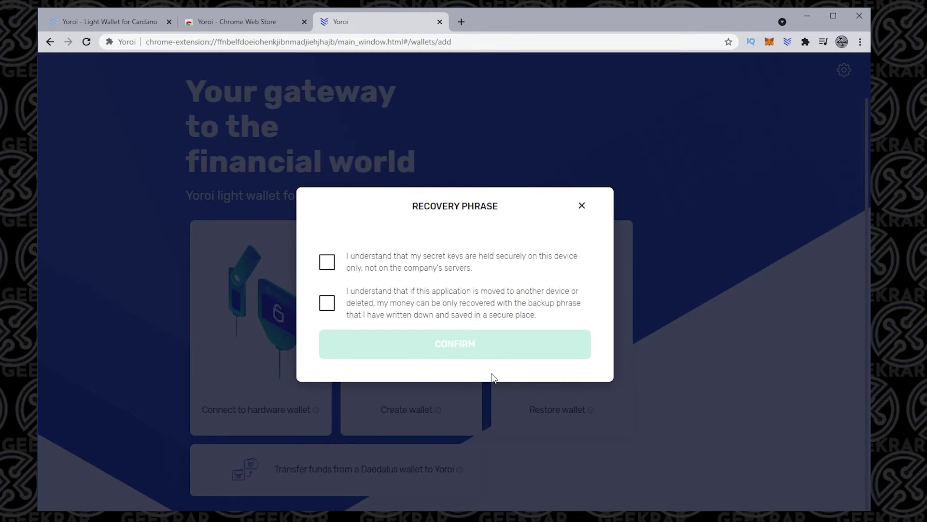
# Tick both key and backup-phrase acknowledgements, confirm, then open the CJ-ERGO Send form
pyautogui.click(329, 268)
pyautogui.click(327, 302)
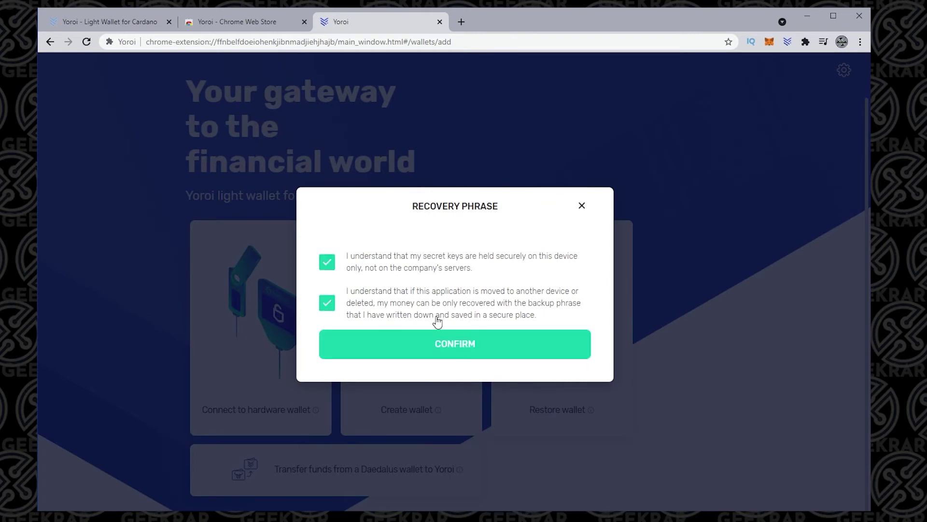
pyautogui.click(448, 346)
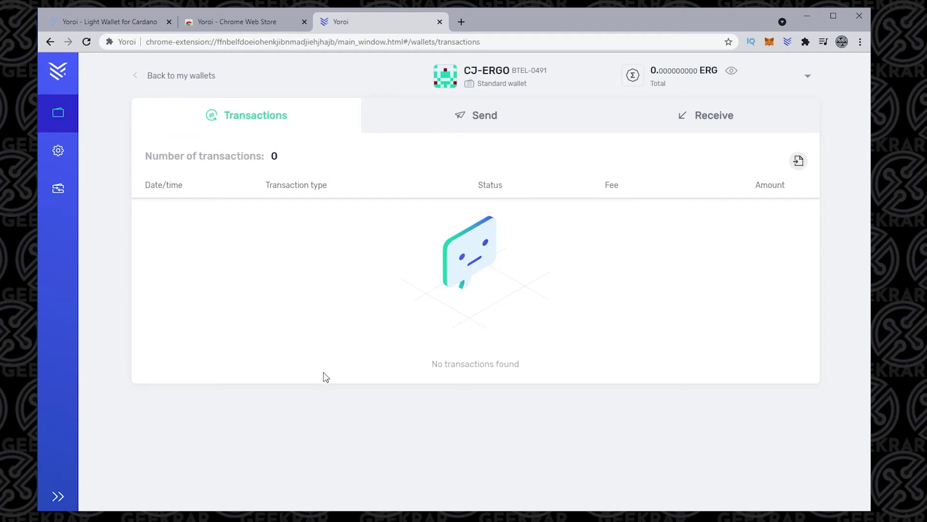
pyautogui.click(495, 118)
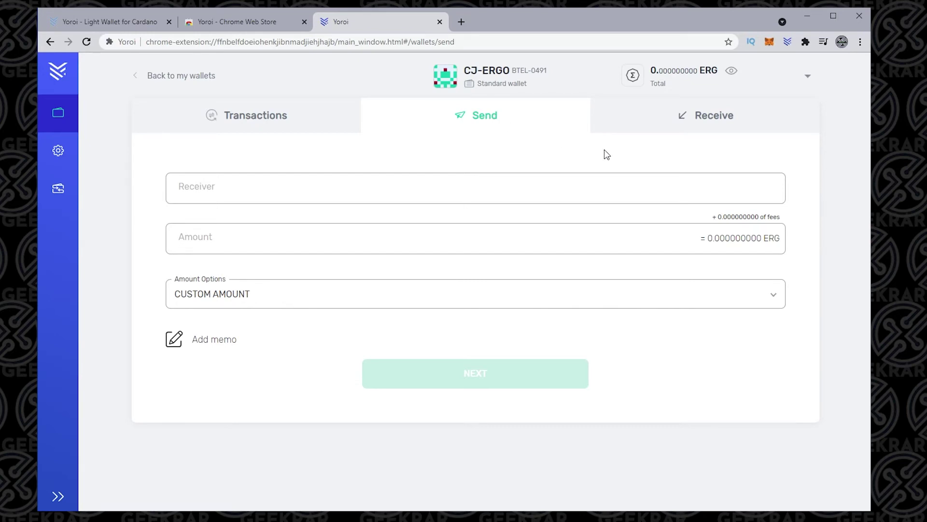
# Inspect the Send form's Amount Options dropdown and close it unchanged
pyautogui.click(759, 294)
pyautogui.scroll(-1, 762, 326)
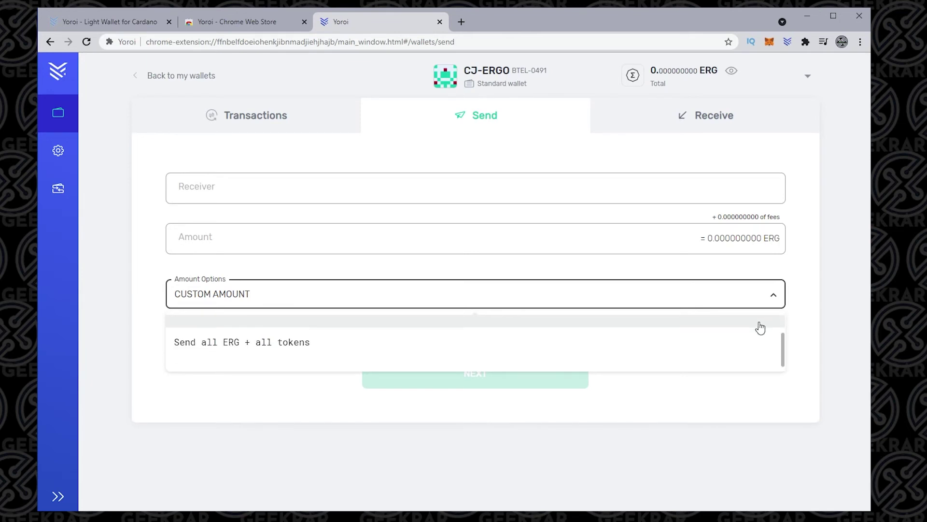
pyautogui.scroll(1, 760, 328)
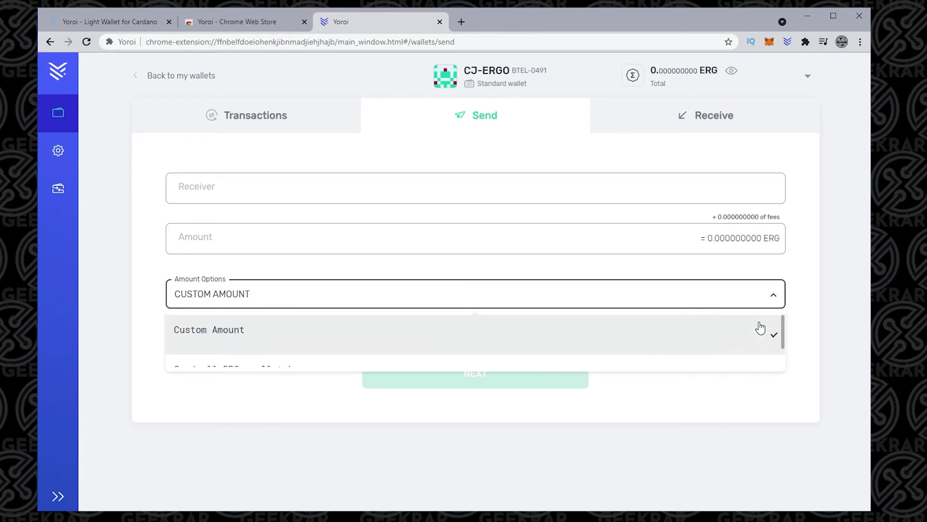
pyautogui.click(810, 270)
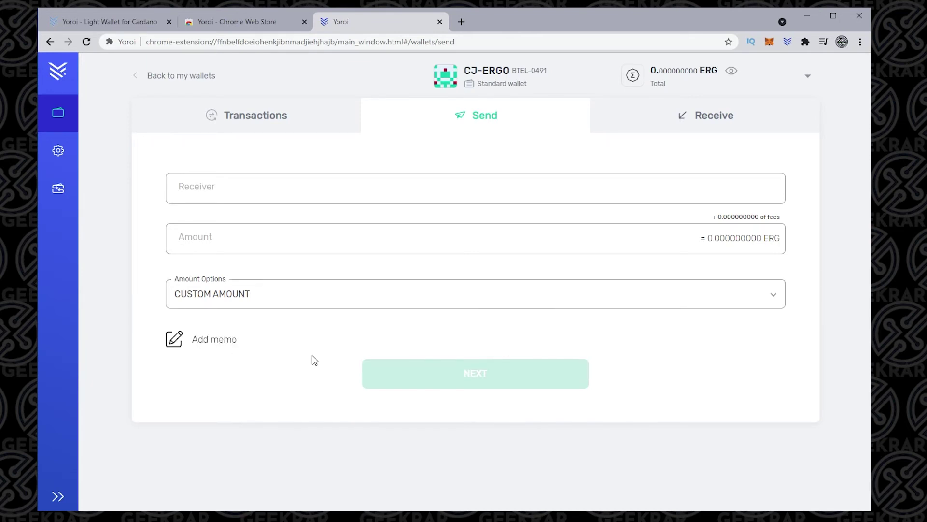
# View the wallet's receiving address and QR code, then its empty address book
pyautogui.click(681, 116)
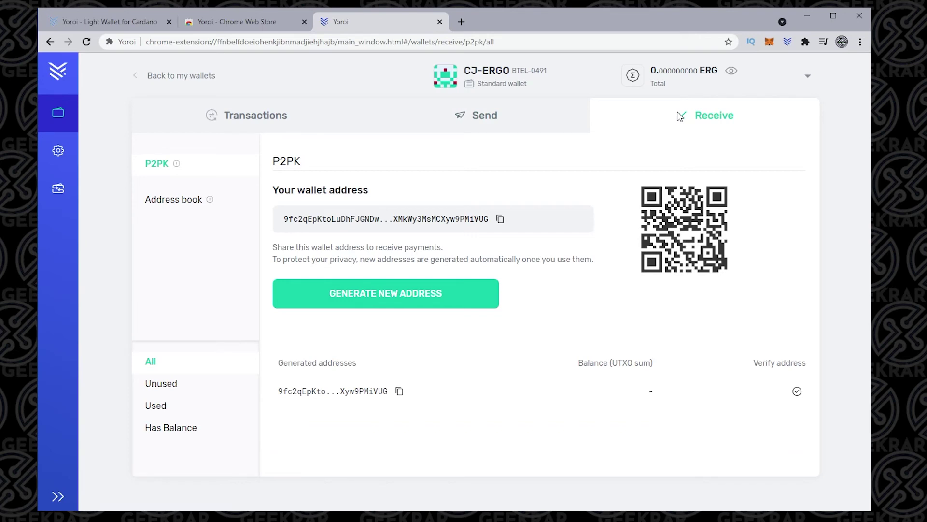
pyautogui.click(184, 212)
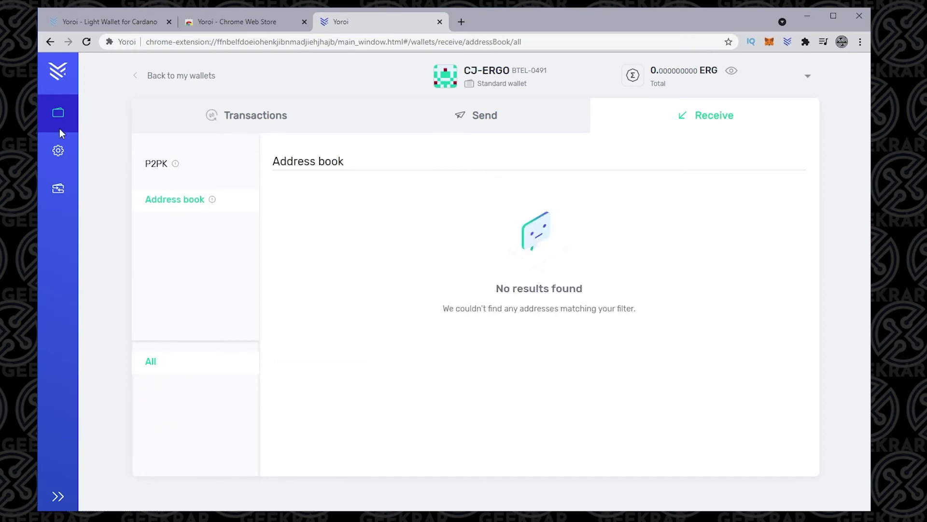
pyautogui.click(59, 151)
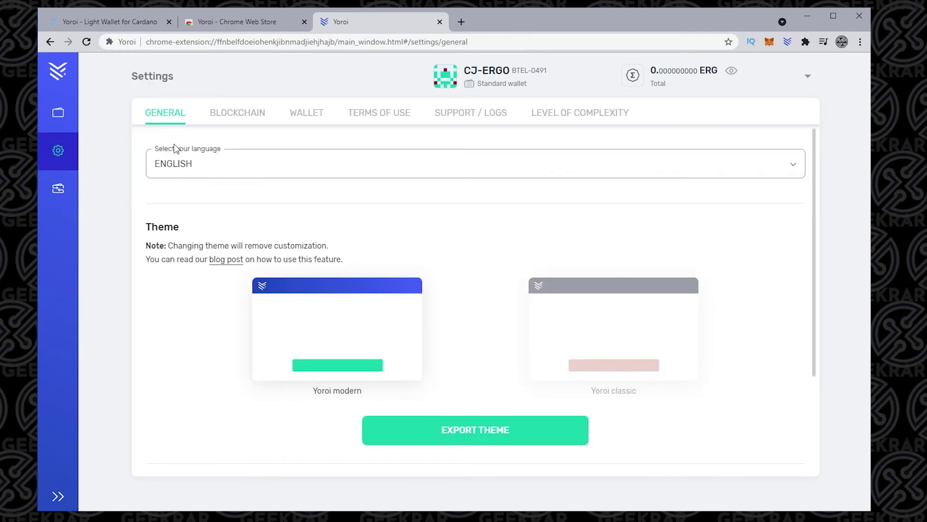
# Browse Blockchain, Wallet, Terms of Use, Support/Logs and Level of Complexity settings, then Claim/Transfer
pyautogui.click(236, 121)
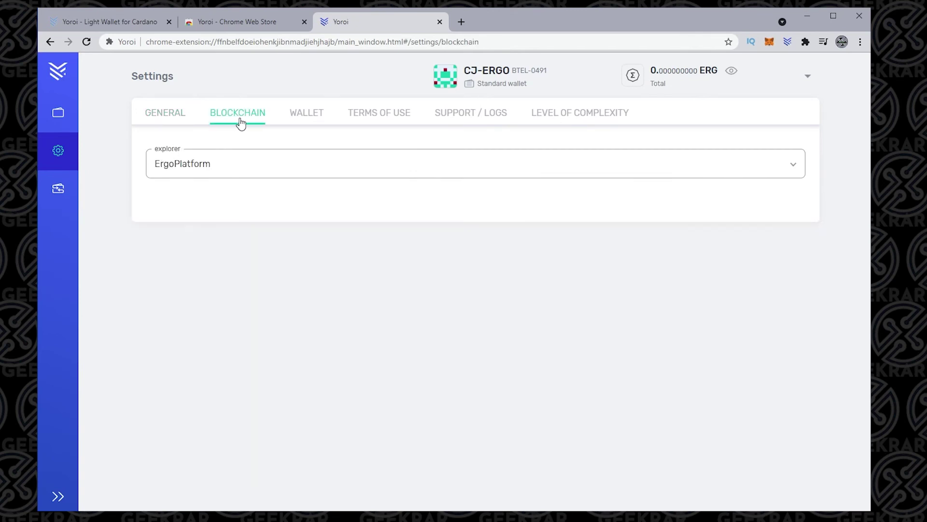
pyautogui.click(305, 120)
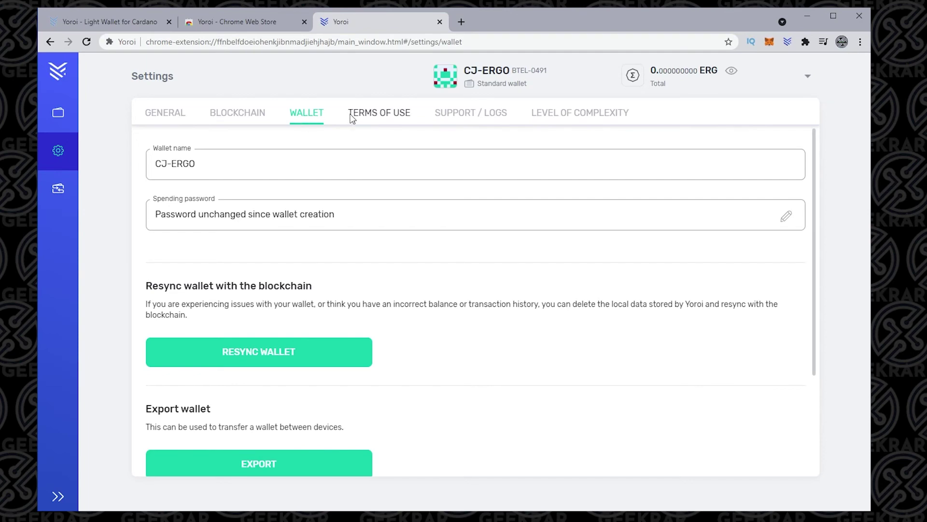
pyautogui.click(376, 120)
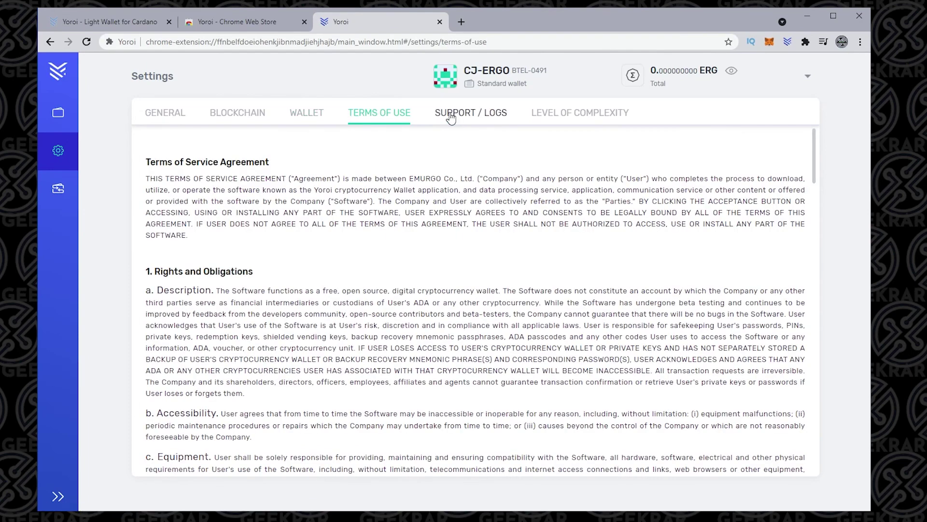
pyautogui.click(451, 117)
pyautogui.click(579, 115)
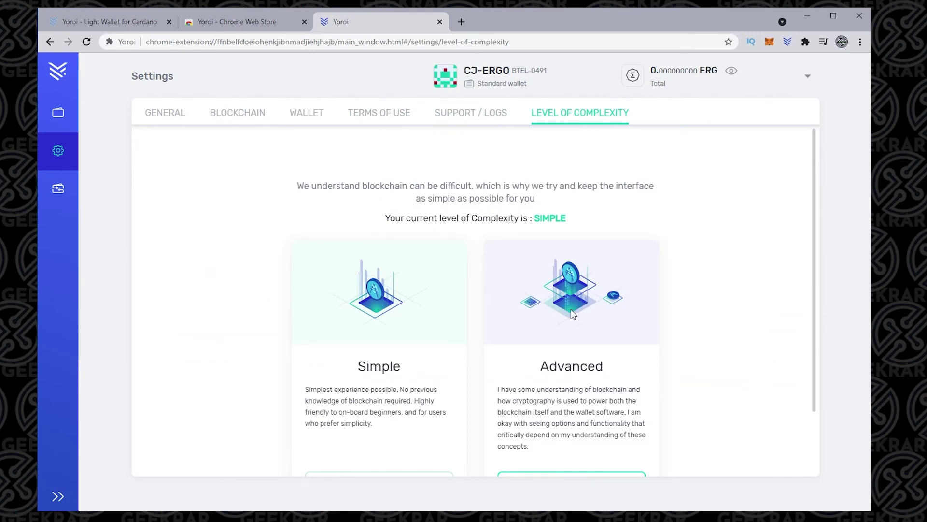
pyautogui.click(64, 193)
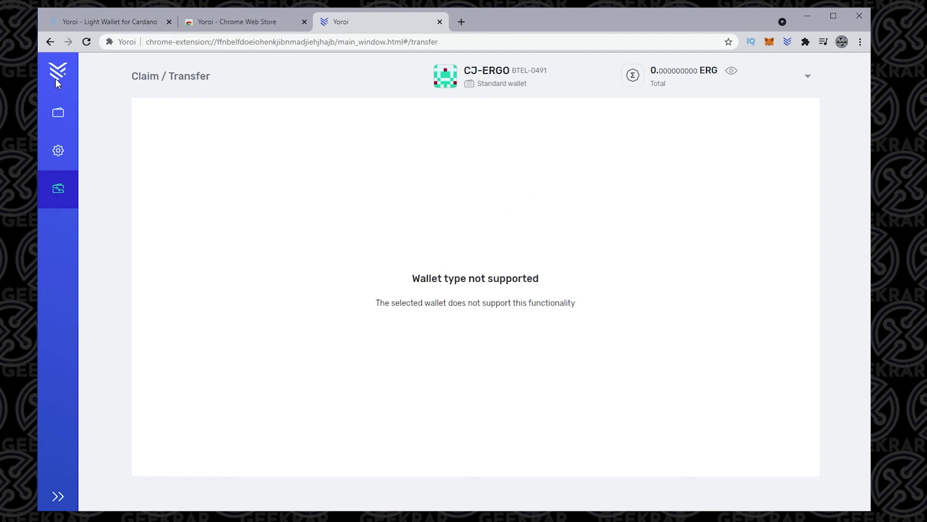
# Go back to the CJ-ERGO wallet's Transactions page, which lists 0 transactions
pyautogui.click(53, 119)
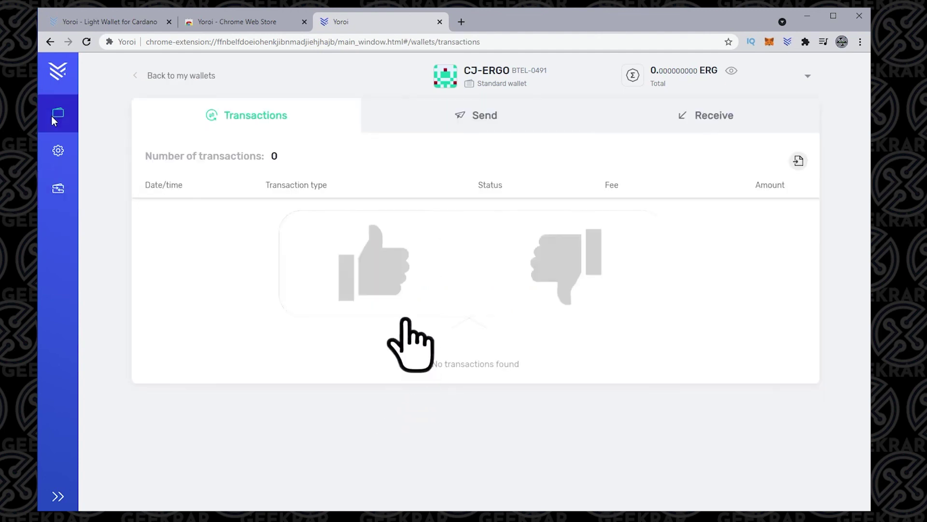